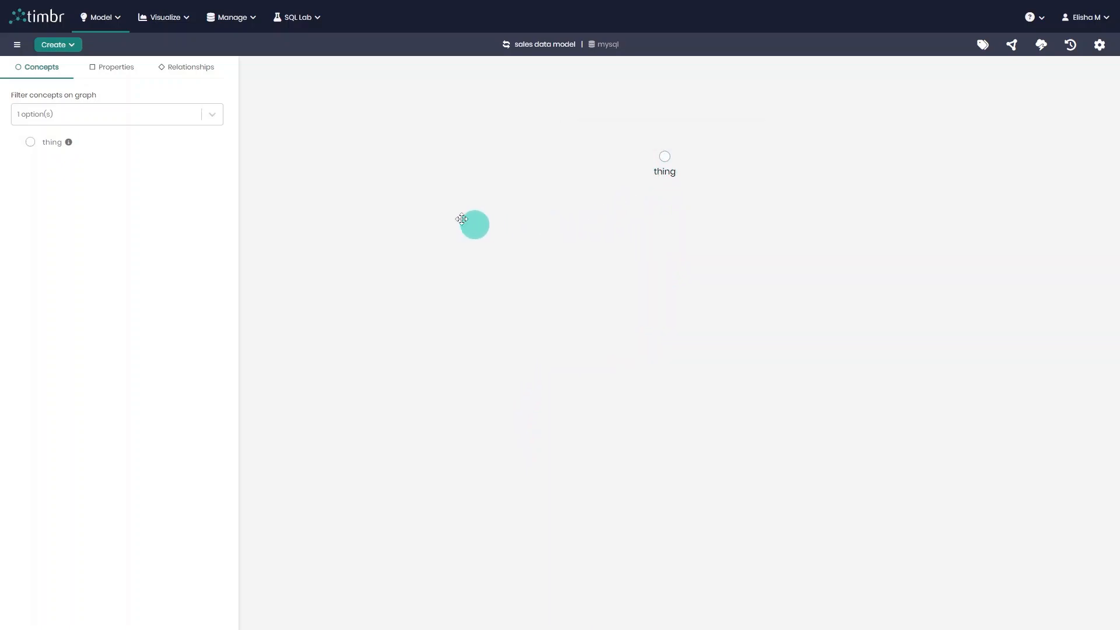
Step: Start creating concepts from datasources and select the datacosupplychaindataset_customer, _order and _shipment tables from the scdata schema
{"action": "left_click", "coordinate": [59, 51]}
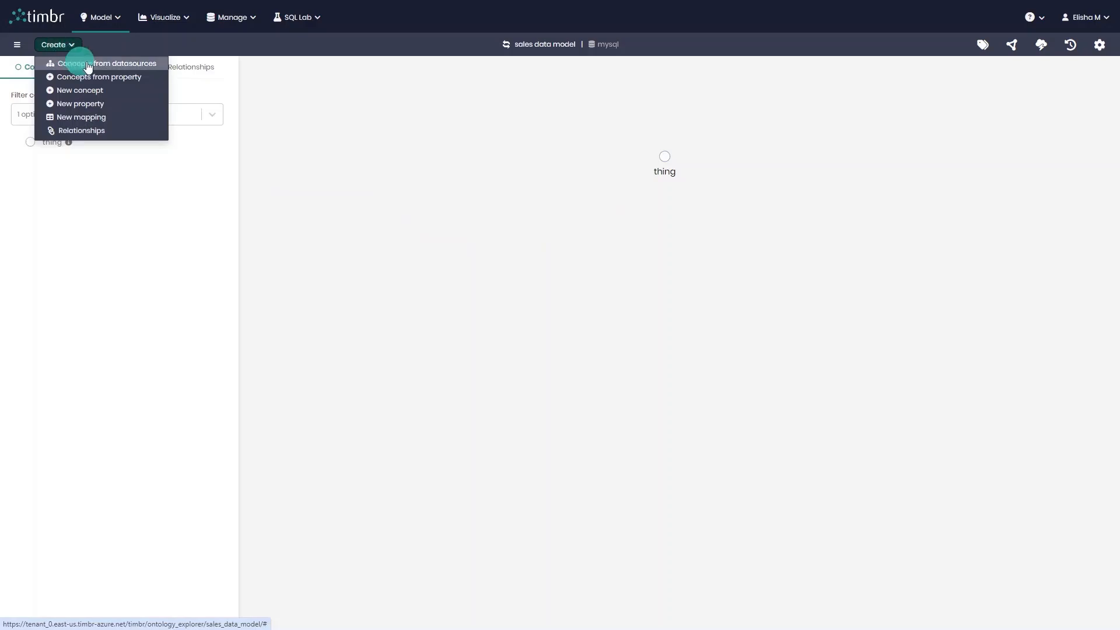
{"action": "left_click", "coordinate": [136, 65]}
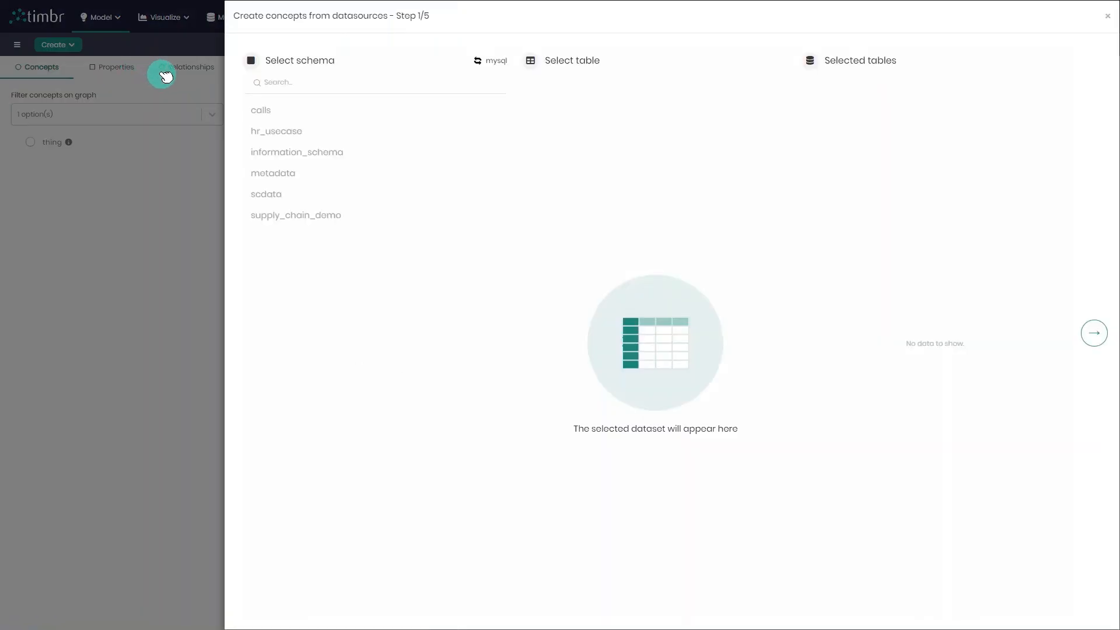
{"action": "left_click", "coordinate": [382, 196]}
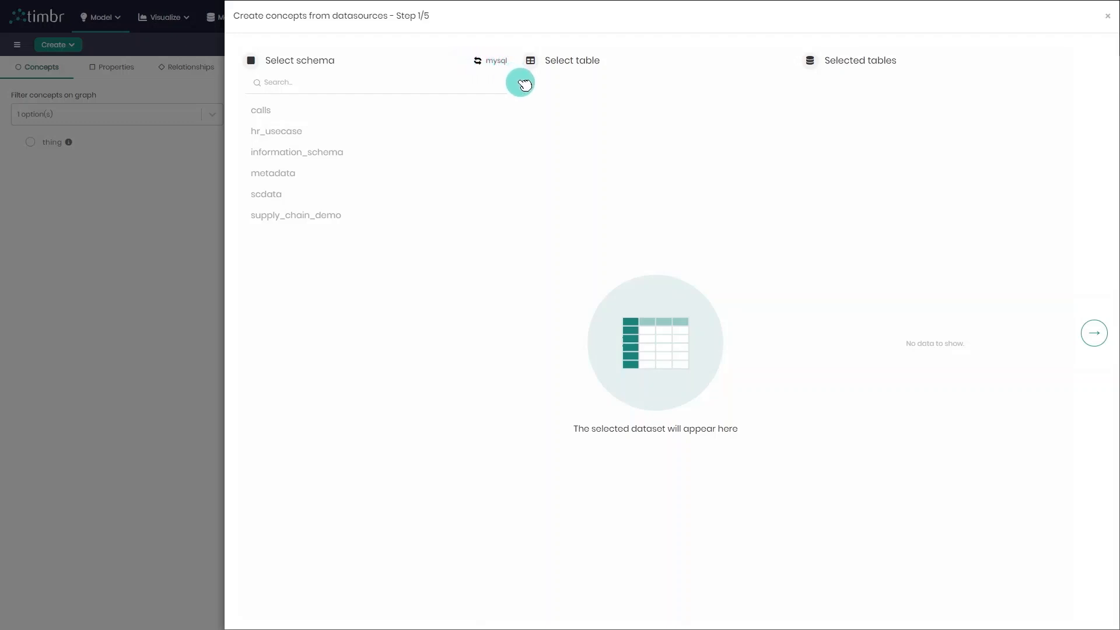
{"action": "left_click", "coordinate": [379, 200]}
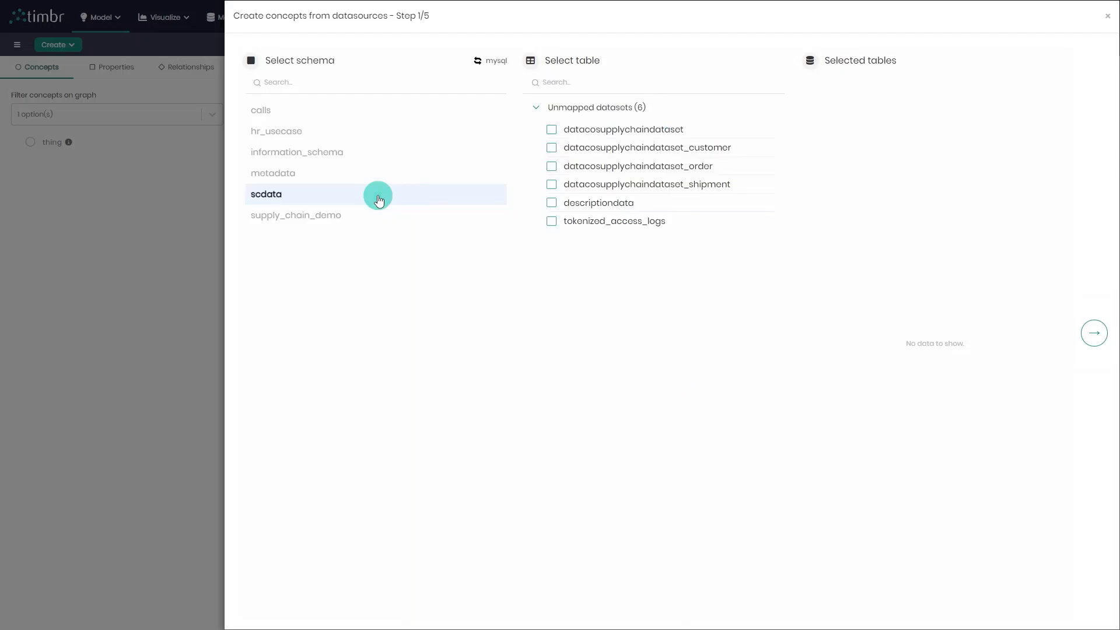
{"action": "left_click", "coordinate": [552, 147]}
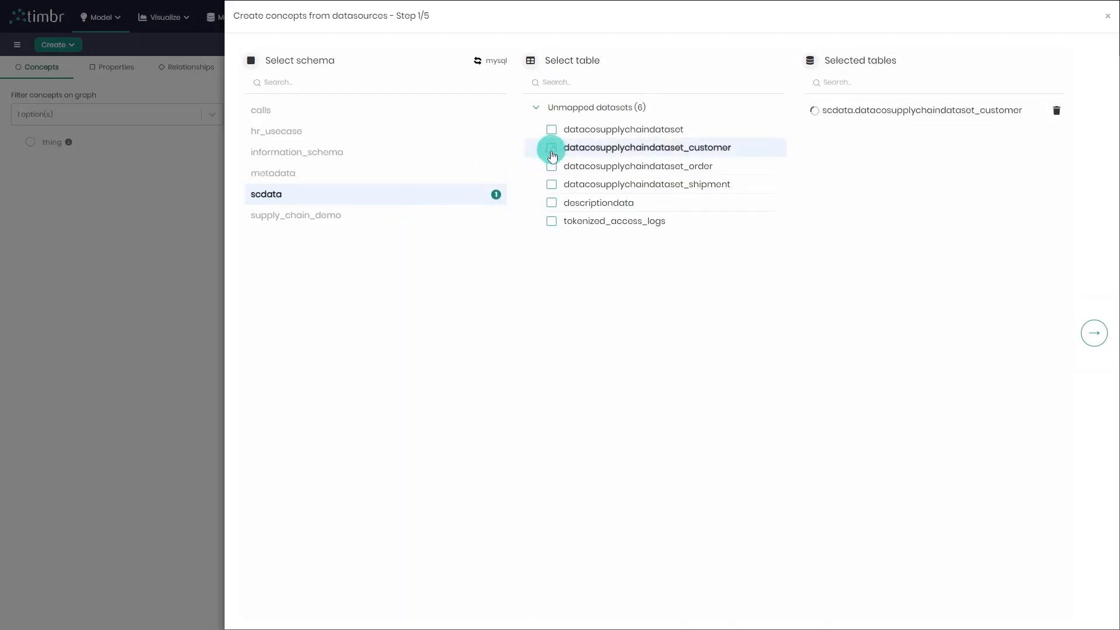
{"action": "left_click", "coordinate": [552, 167]}
{"action": "left_click", "coordinate": [551, 184]}
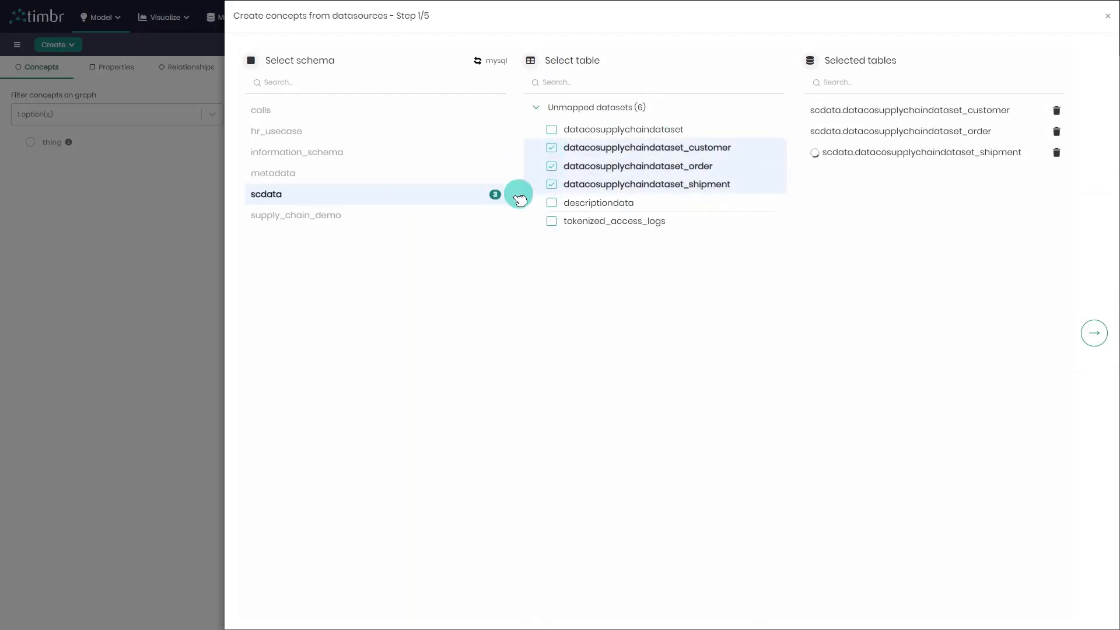
Step: Add the bill_of_material, inventory, material, plant and product tables from the supply_chain_demo schema and continue to concept assignment
{"action": "left_click", "coordinate": [366, 220]}
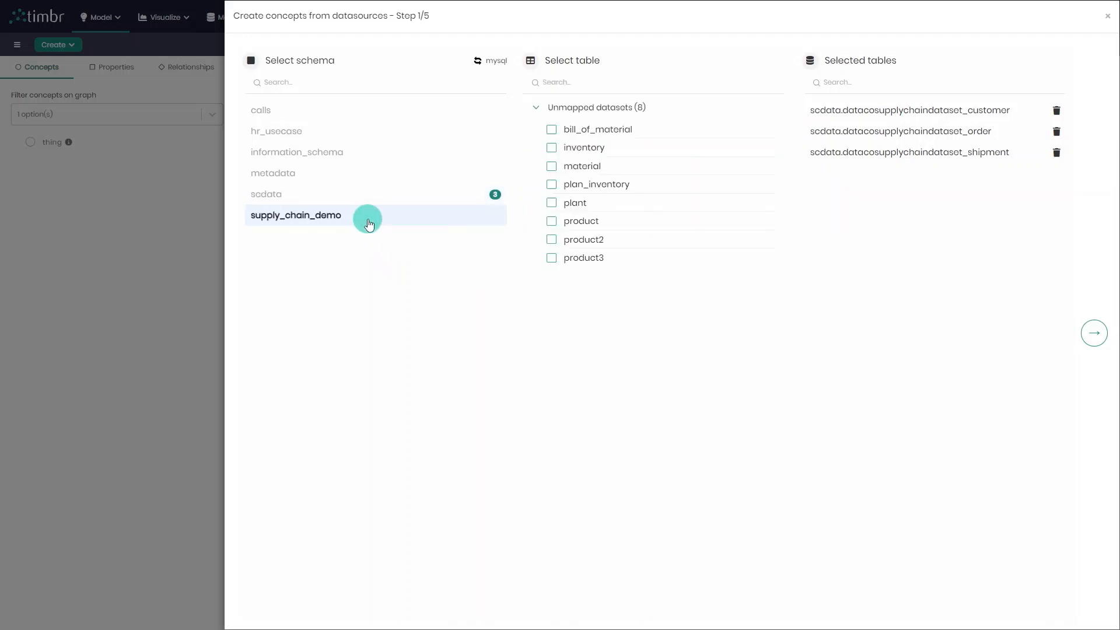
{"action": "left_click", "coordinate": [553, 133]}
{"action": "left_click", "coordinate": [551, 149]}
{"action": "left_click", "coordinate": [552, 167]}
{"action": "left_click", "coordinate": [551, 203]}
{"action": "left_click", "coordinate": [551, 221]}
{"action": "left_click", "coordinate": [1095, 333]}
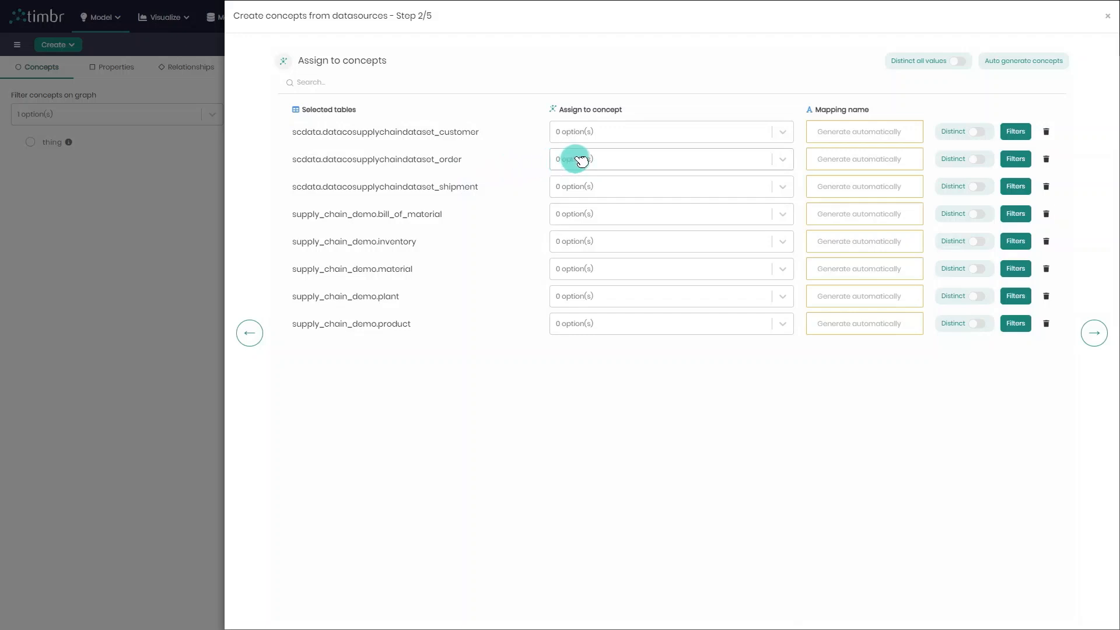
Step: Assign the eight tables to new concepts named customer, order, shipment, bill of material, inventory, material, plant and product
{"action": "left_click", "coordinate": [603, 133]}
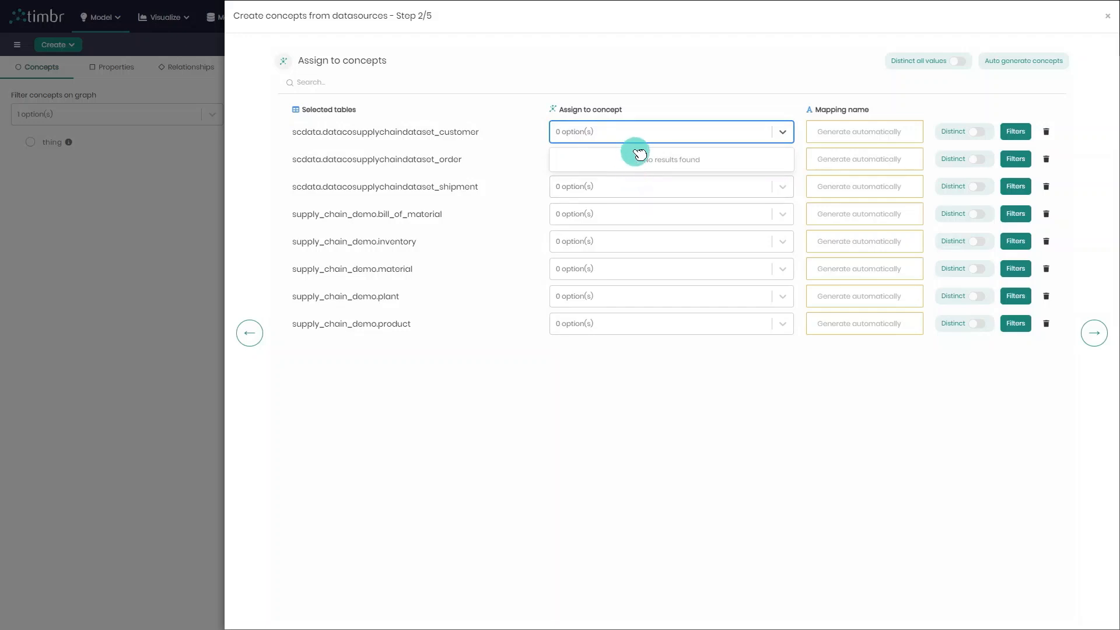
{"action": "left_click", "coordinate": [533, 143]}
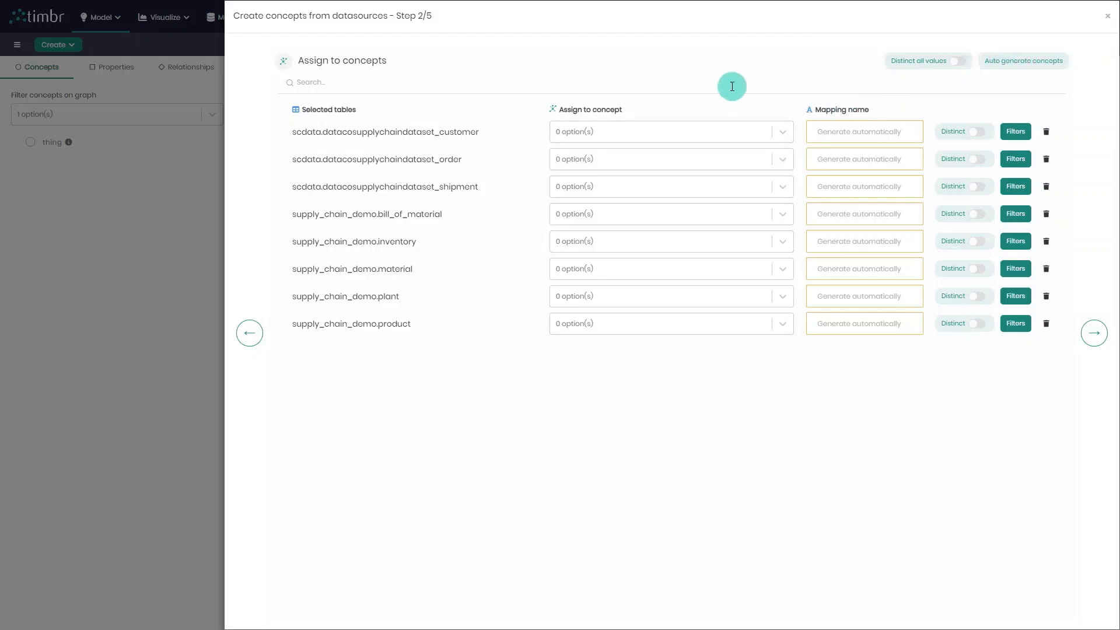
{"action": "left_click", "coordinate": [598, 131]}
{"action": "type", "text": "customer"}
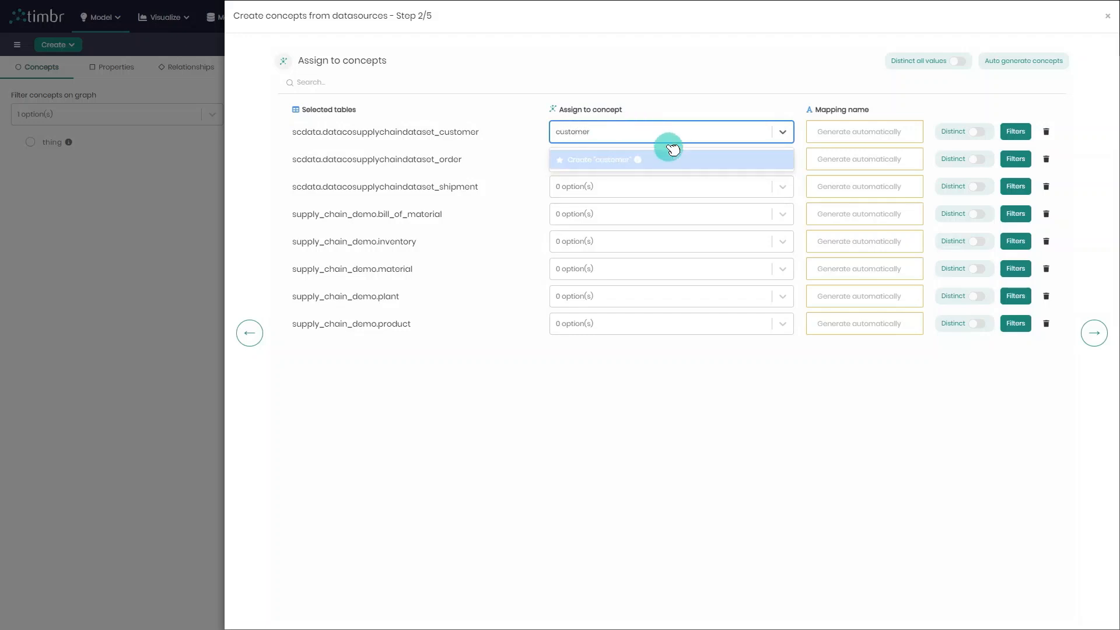
{"action": "left_click", "coordinate": [624, 160]}
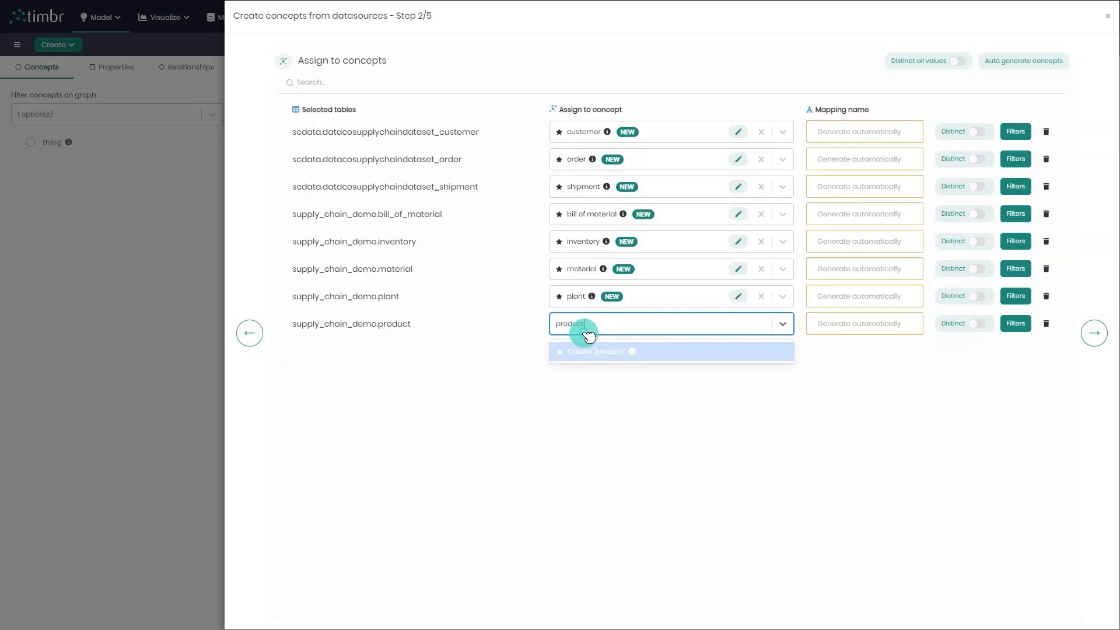
{"action": "left_click", "coordinate": [603, 351]}
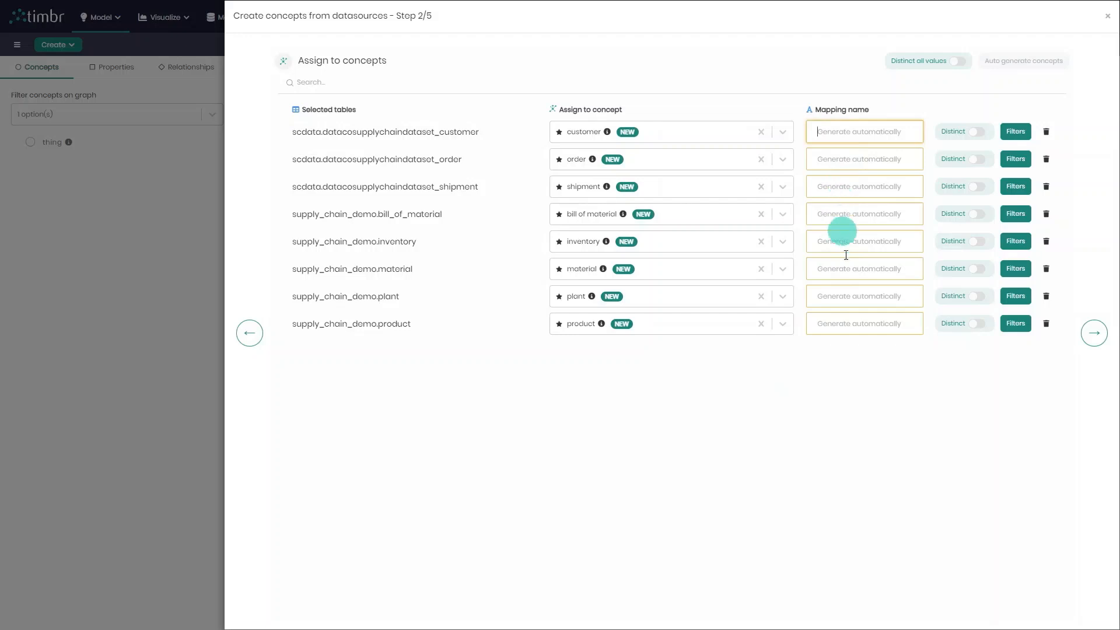
{"action": "left_click", "coordinate": [905, 365]}
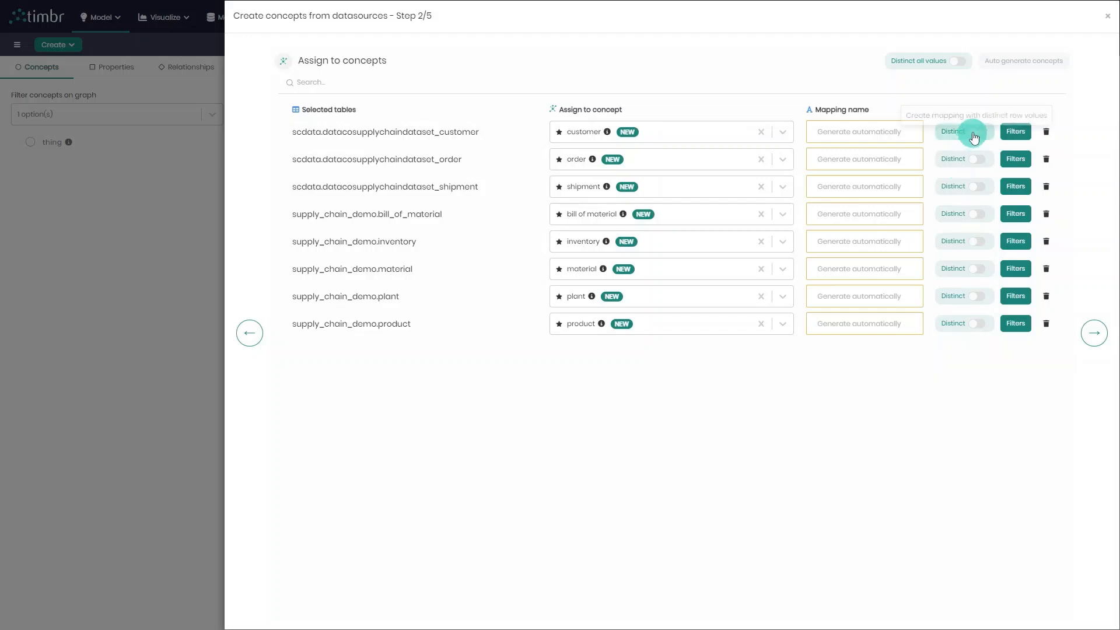
{"action": "left_click", "coordinate": [979, 187]}
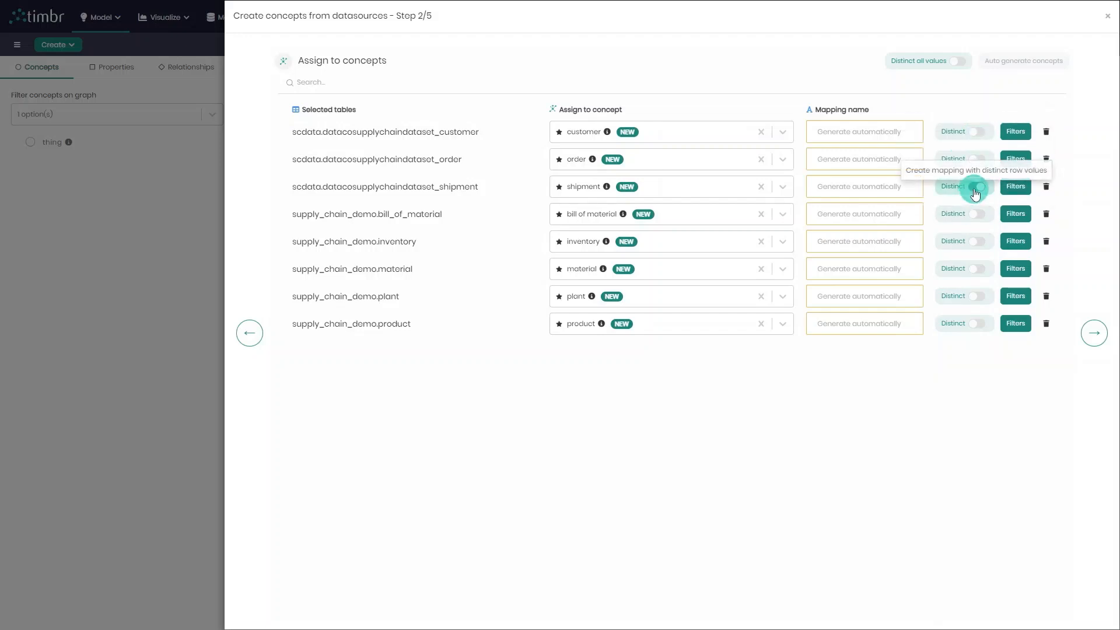
{"action": "left_click", "coordinate": [1016, 133]}
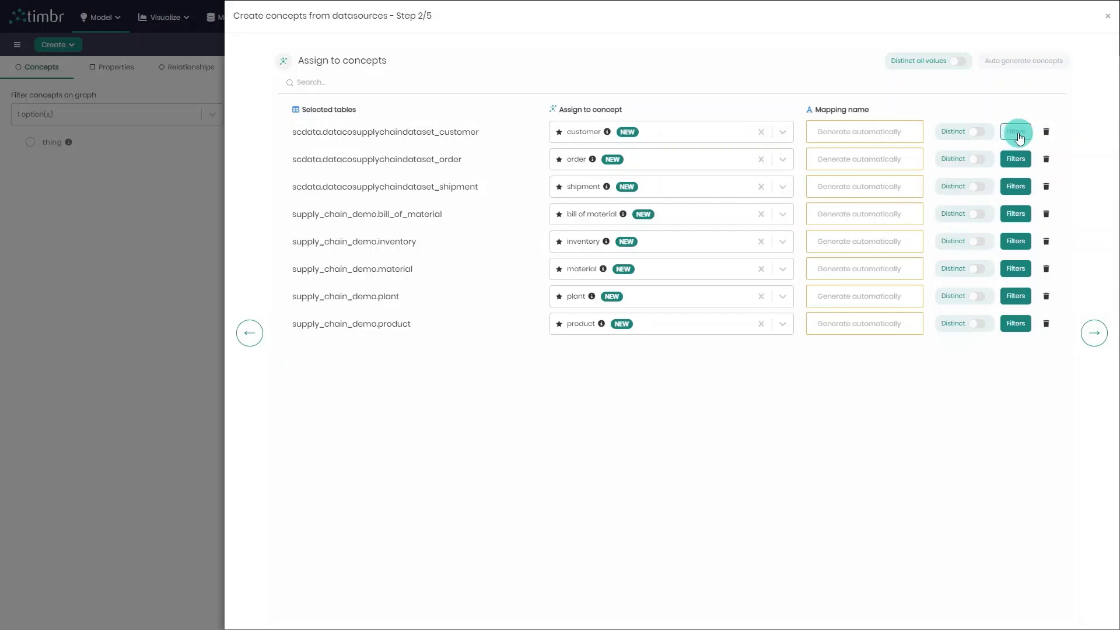
{"action": "left_click", "coordinate": [602, 72]}
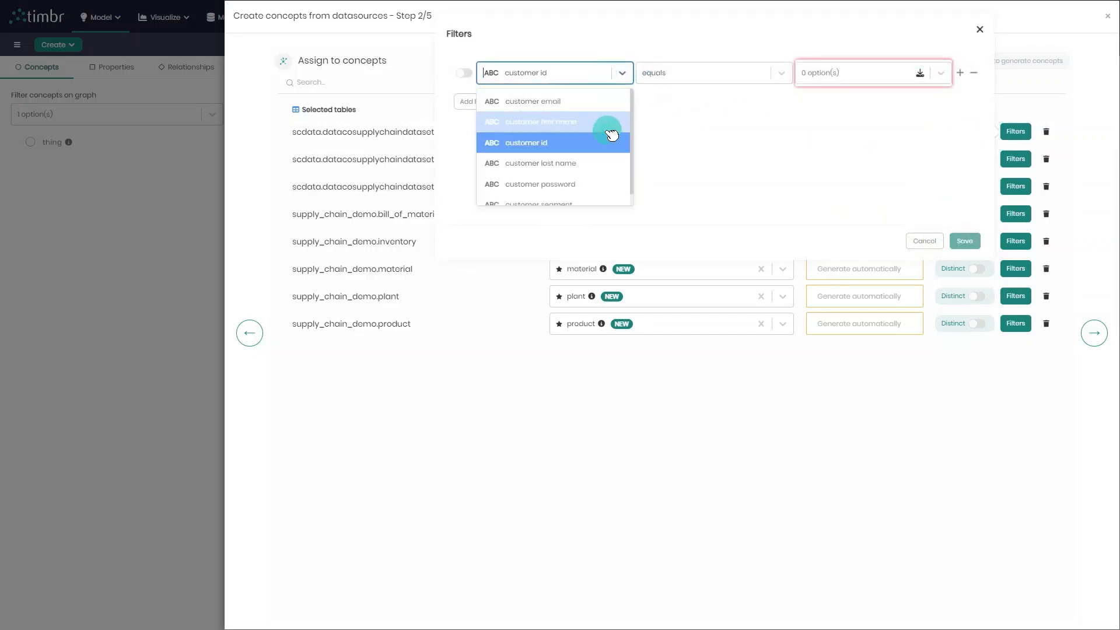
{"action": "left_click", "coordinate": [922, 240]}
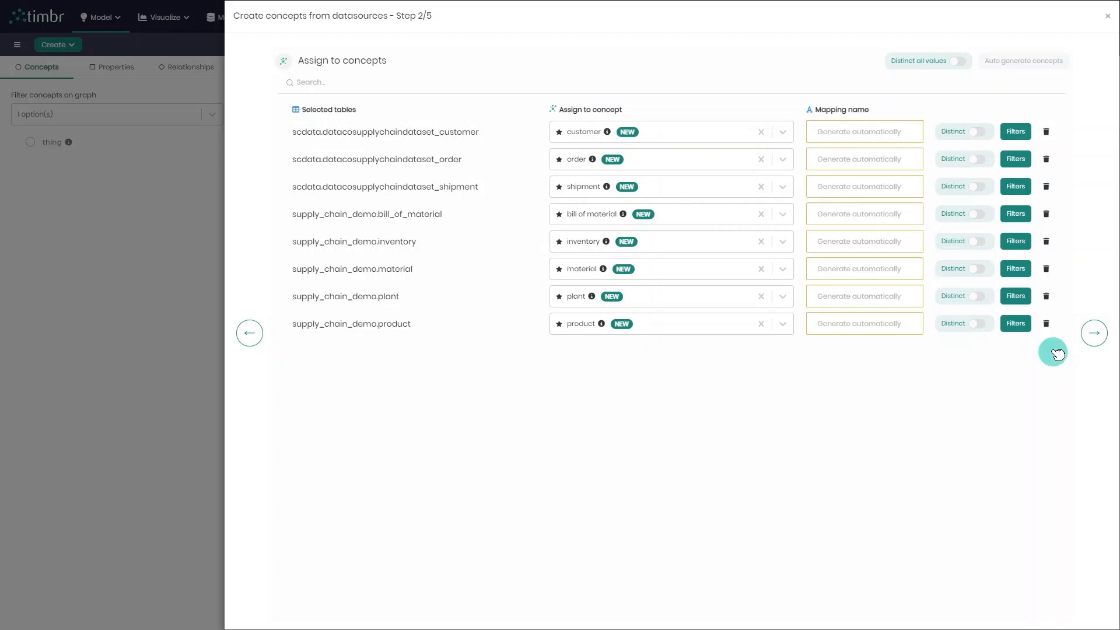
Step: Continue to property validation and set the customer_id property type to INTEGER
{"action": "left_click", "coordinate": [1101, 339]}
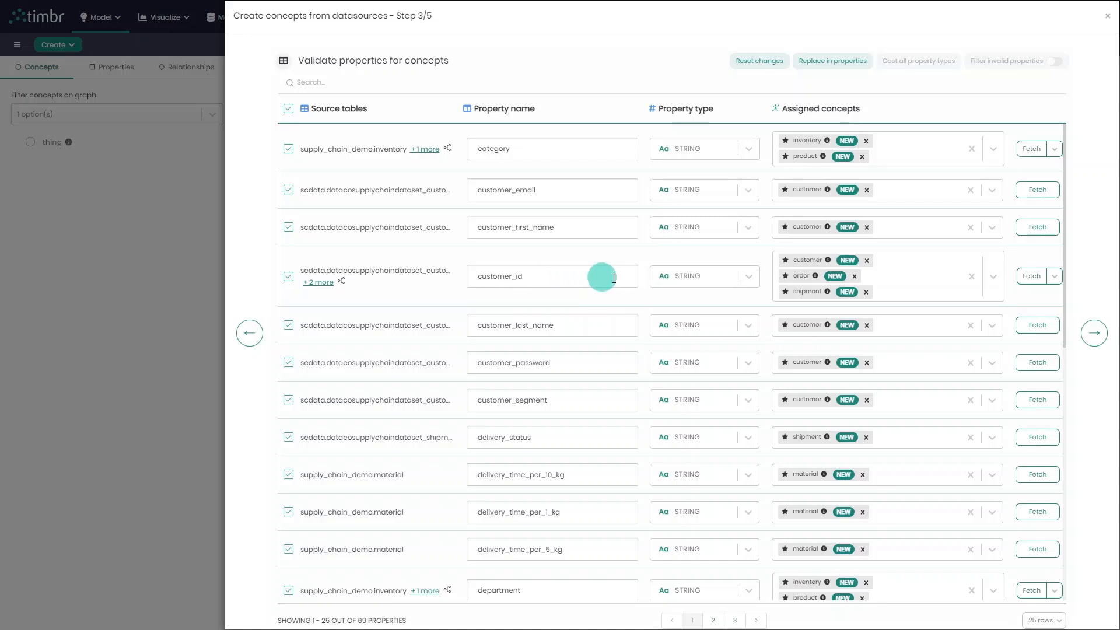
{"action": "left_click", "coordinate": [719, 278]}
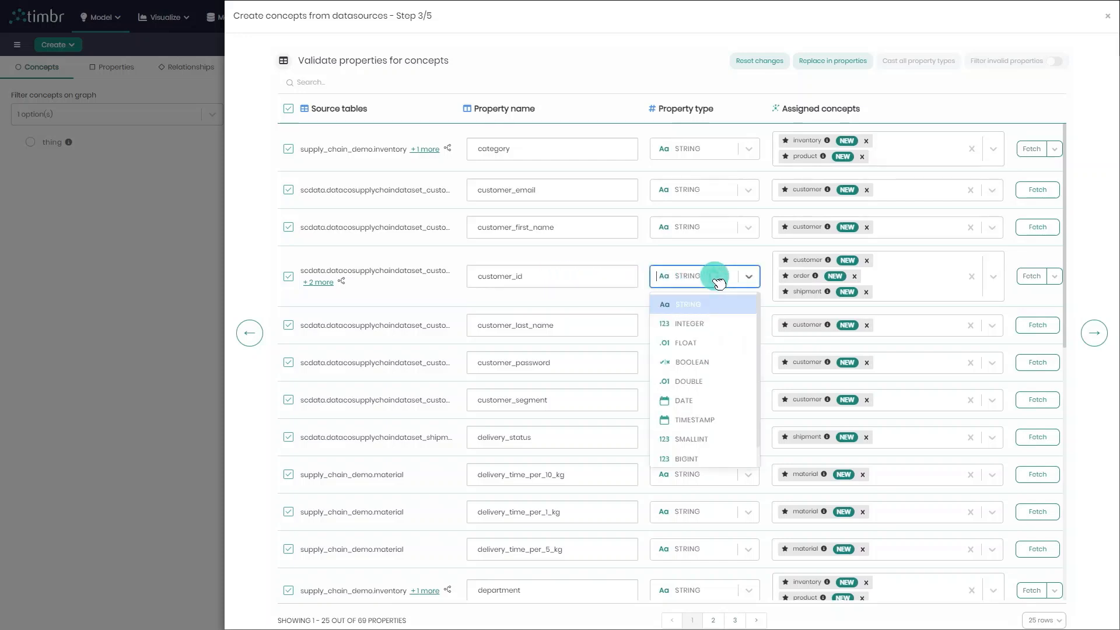
{"action": "left_click", "coordinate": [725, 328]}
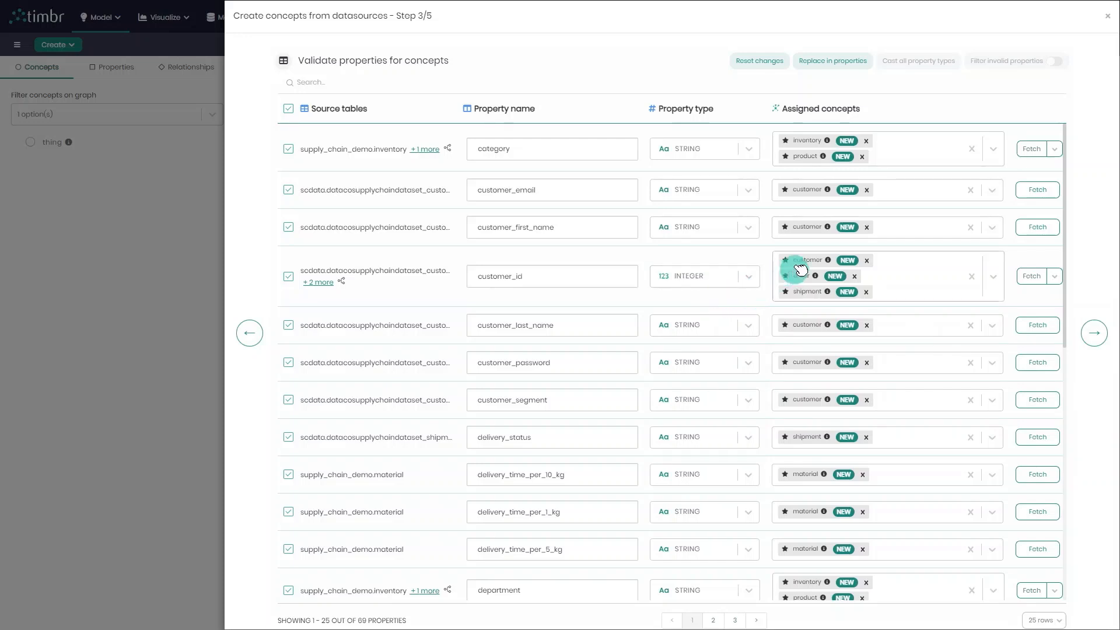
Step: Remove the shipment concept from the customer_id property's assigned concepts and add it back
{"action": "left_click", "coordinate": [867, 292]}
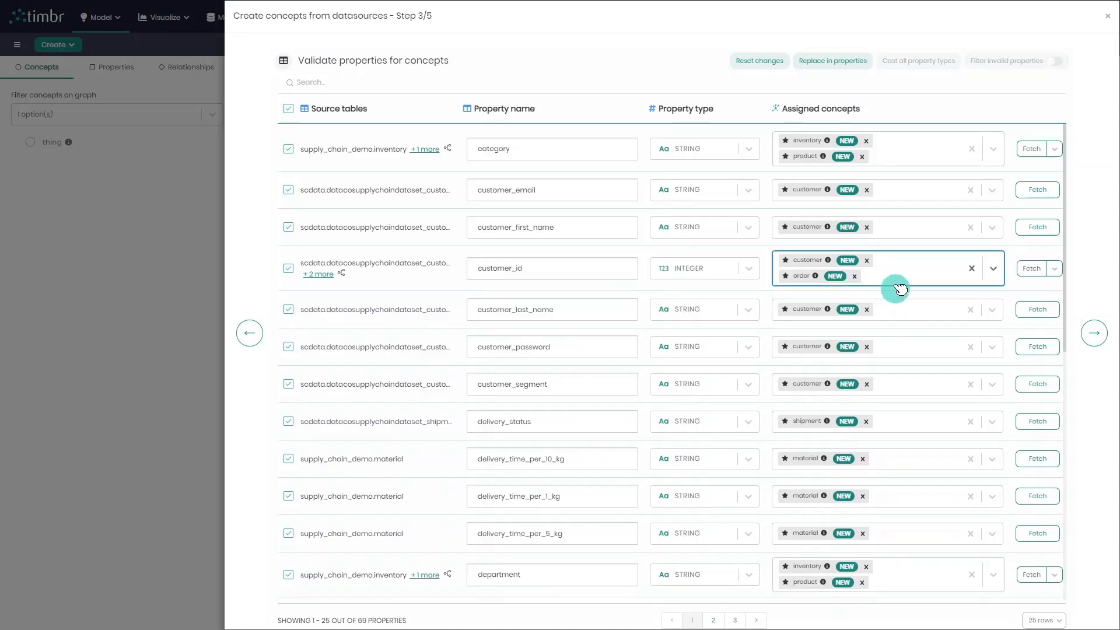
{"action": "left_click", "coordinate": [883, 278]}
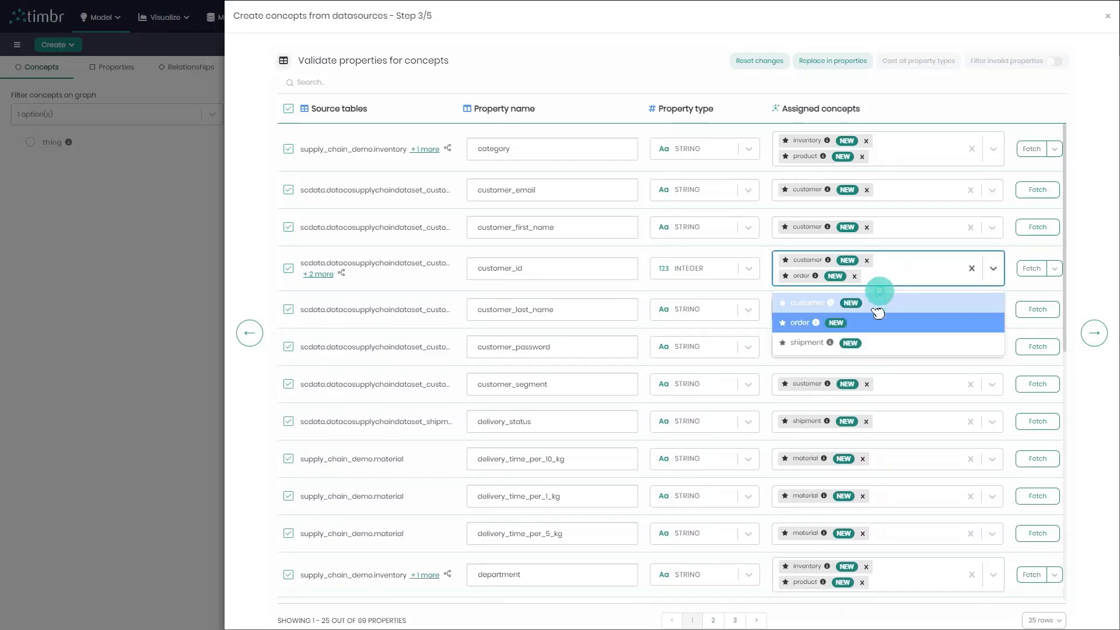
{"action": "left_click", "coordinate": [875, 341]}
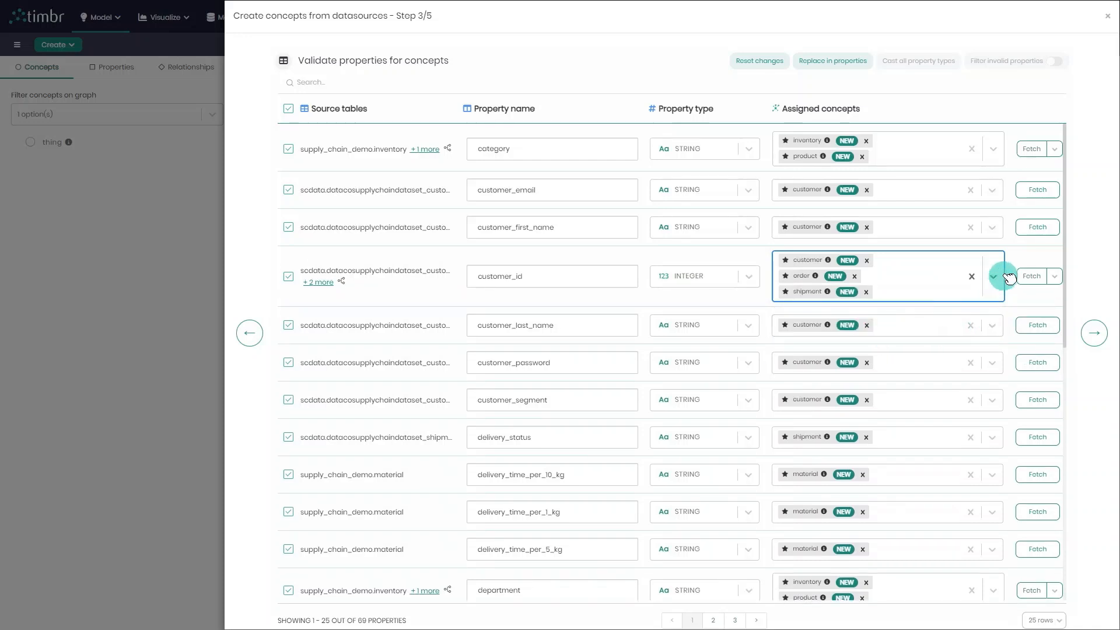
Step: Fetch the sample data of the customer_first_name property, look through its rows and close the preview
{"action": "left_click", "coordinate": [1050, 231]}
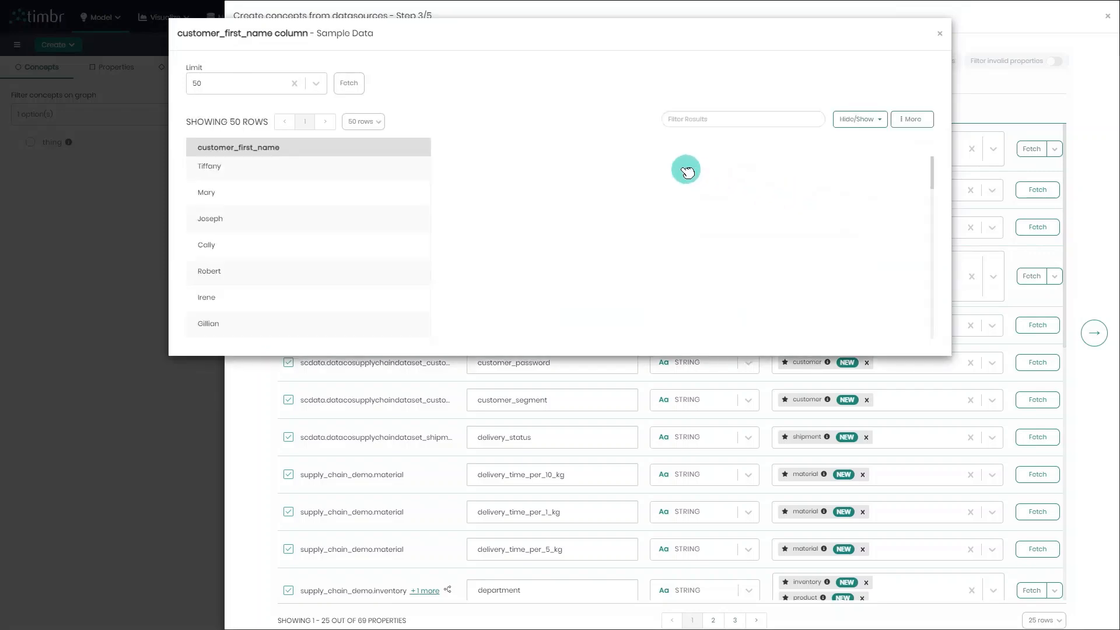
{"action": "scroll", "coordinate": [335, 228], "scroll_direction": "down", "scroll_amount": 5}
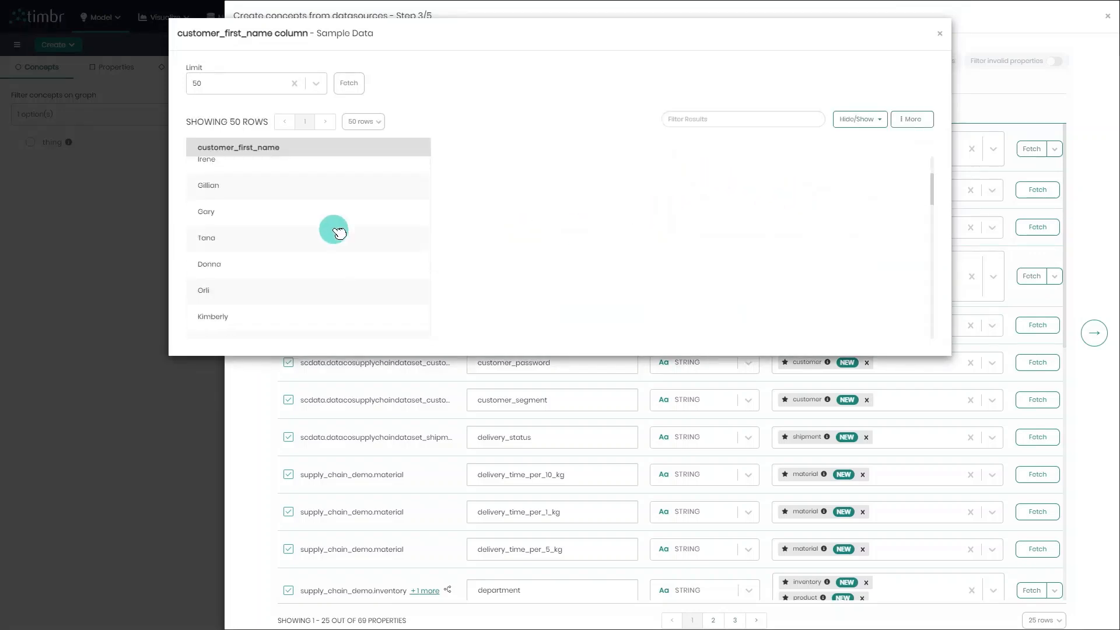
{"action": "left_click", "coordinate": [941, 40]}
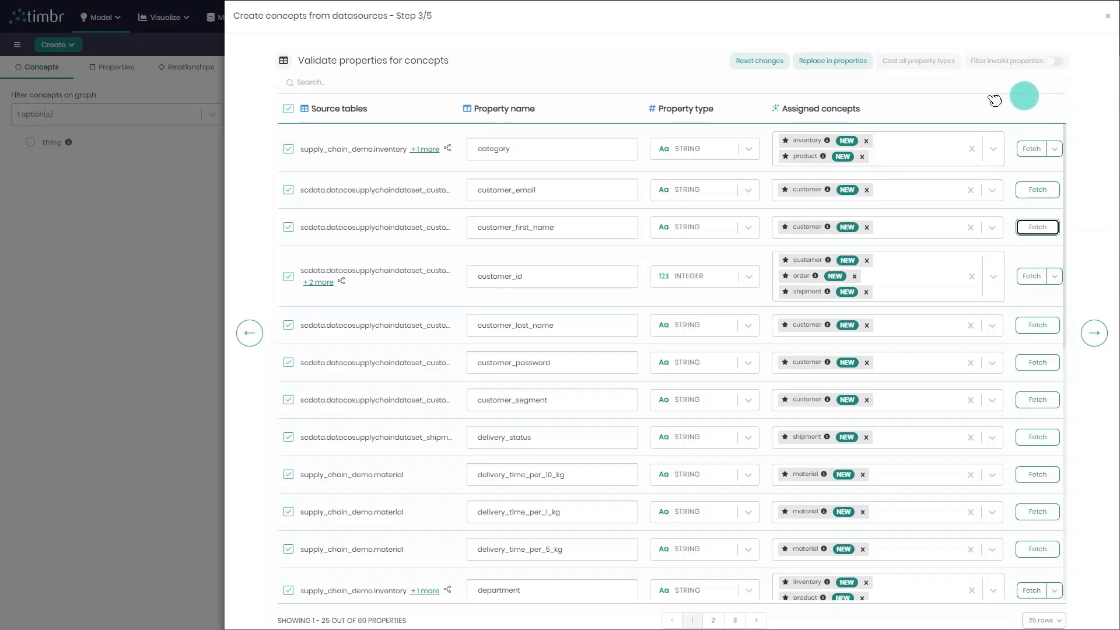
Step: Continue to concept management and set the entity label to customer first name for the customer concept and customer id for order
{"action": "left_click", "coordinate": [1094, 333]}
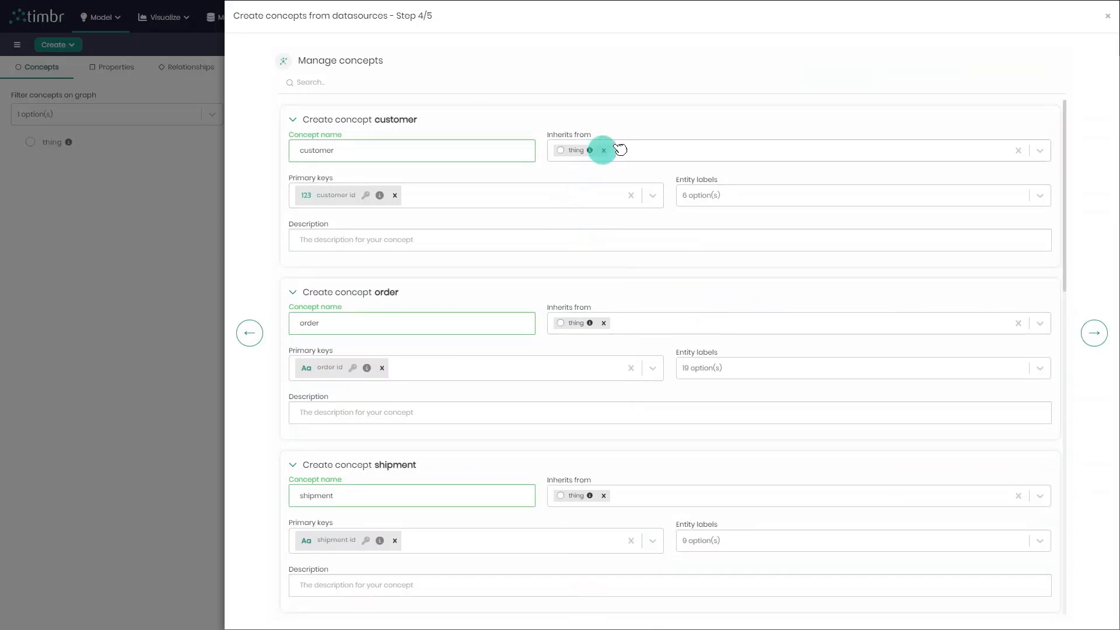
{"action": "mouse_move", "coordinate": [597, 147]}
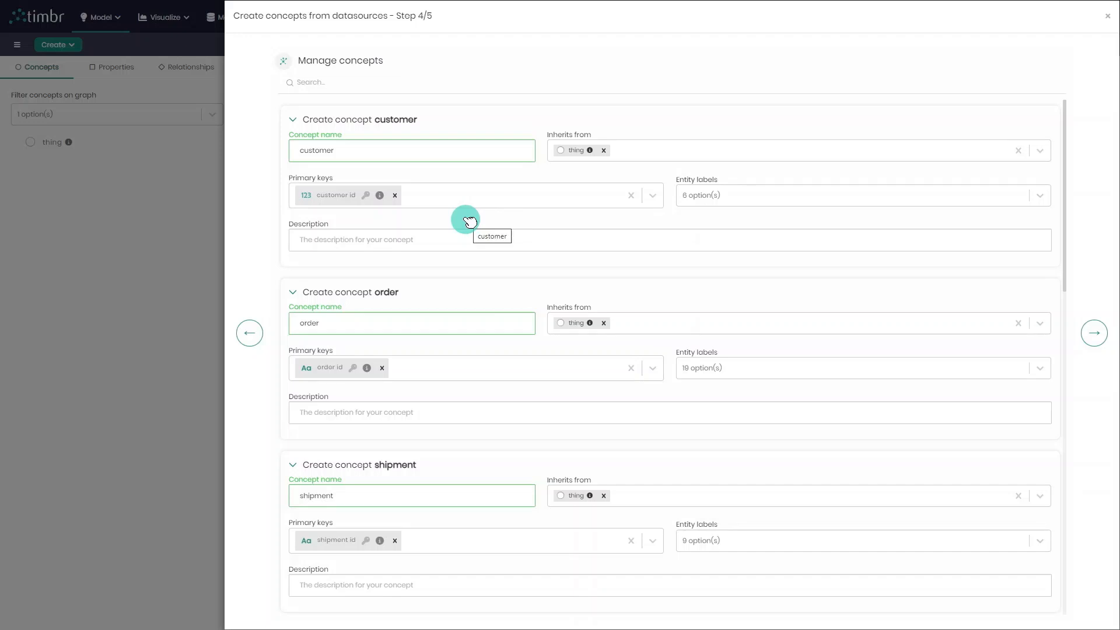
{"action": "left_click", "coordinate": [730, 195]}
{"action": "left_click", "coordinate": [830, 277]}
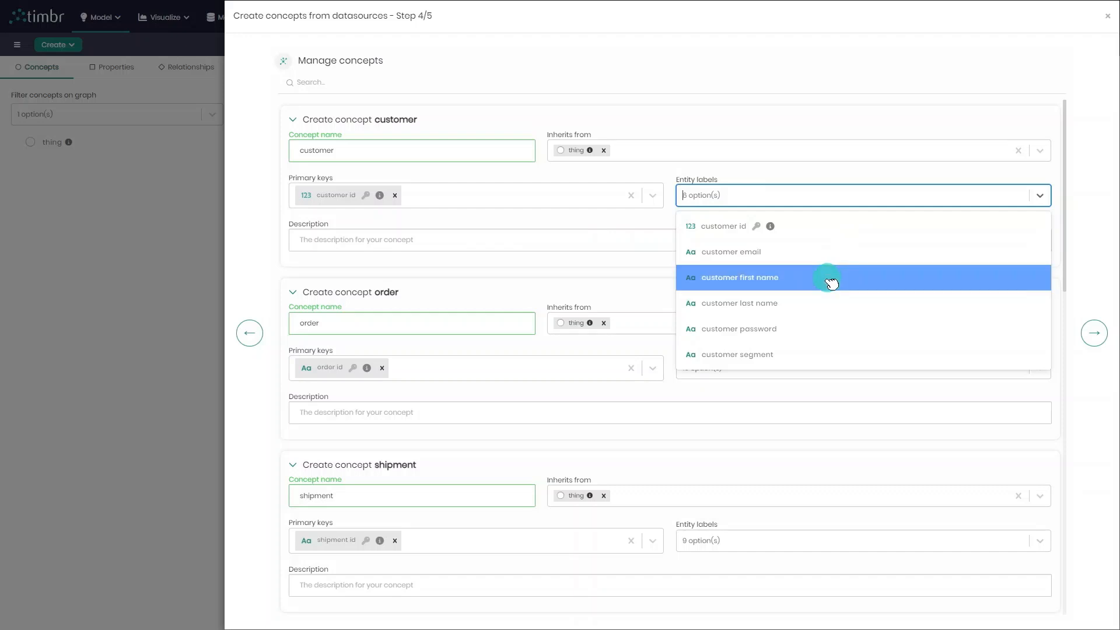
{"action": "left_click", "coordinate": [645, 344]}
{"action": "scroll", "coordinate": [701, 309], "scroll_direction": "down", "scroll_amount": 2}
{"action": "left_click", "coordinate": [769, 252]}
{"action": "left_click", "coordinate": [807, 286]}
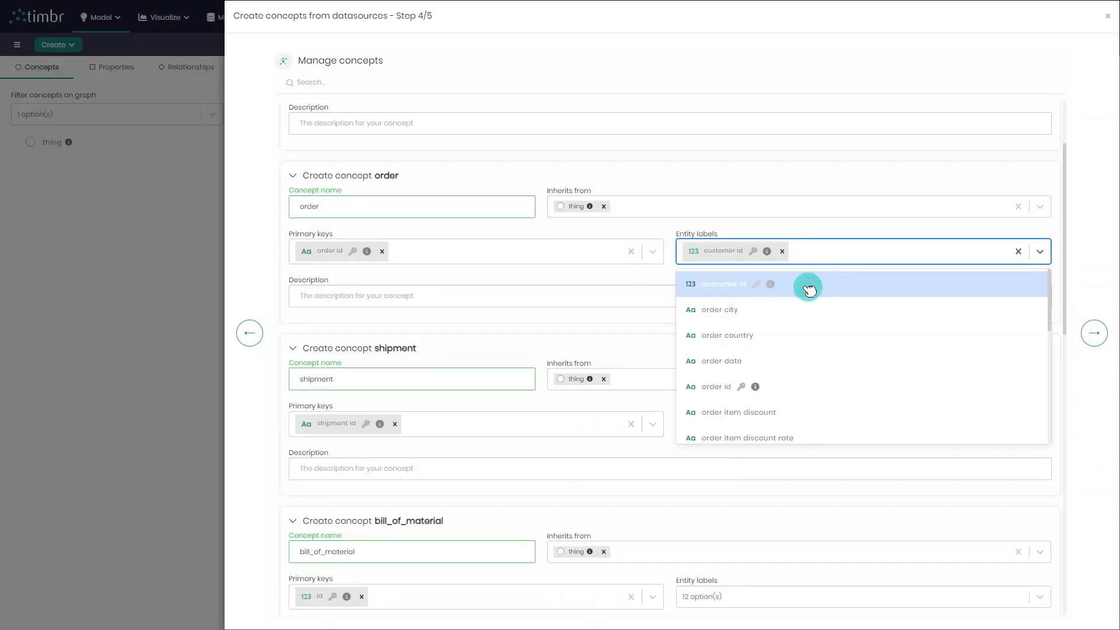
{"action": "double_click", "coordinate": [648, 341]}
Step: Choose an entity label for the shipment concept and set product id as the inventory concept's entity label
{"action": "scroll", "coordinate": [688, 280], "scroll_direction": "down", "scroll_amount": 4}
{"action": "left_click", "coordinate": [757, 189]}
{"action": "scroll", "coordinate": [816, 262], "scroll_direction": "down", "scroll_amount": 1}
{"action": "left_click", "coordinate": [819, 261]}
{"action": "left_click", "coordinate": [651, 281]}
{"action": "scroll", "coordinate": [700, 292], "scroll_direction": "down", "scroll_amount": 4}
{"action": "left_click", "coordinate": [776, 288]}
{"action": "left_click", "coordinate": [780, 317]}
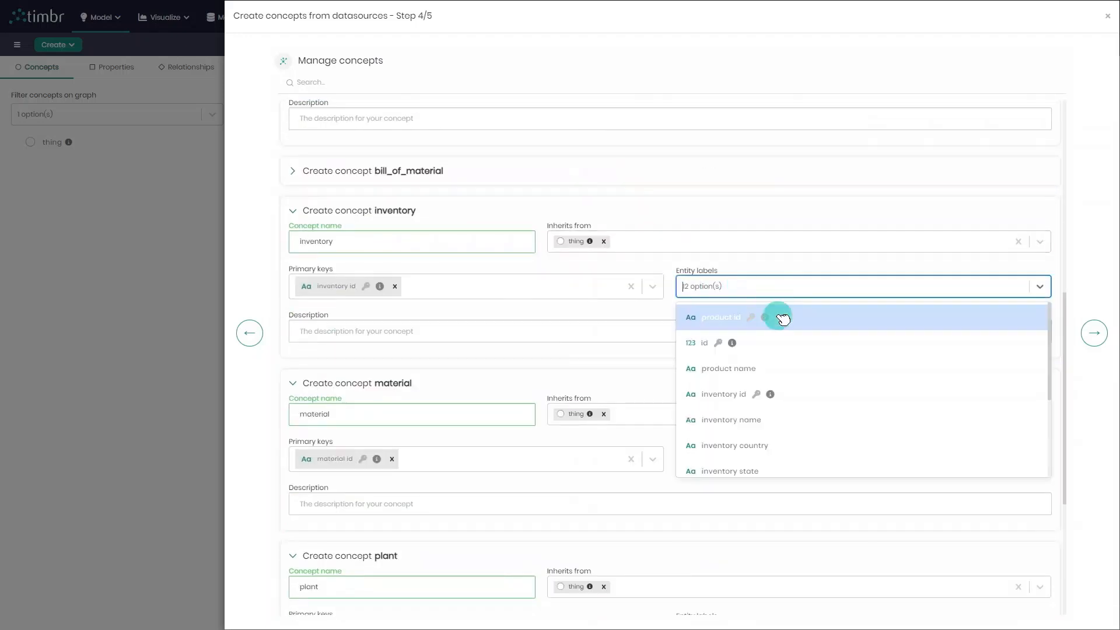
{"action": "left_click", "coordinate": [703, 362]}
Step: Set the entity label to material id for the material concept and plant id for the plant concept
{"action": "scroll", "coordinate": [719, 290], "scroll_direction": "down", "scroll_amount": 2}
{"action": "left_click", "coordinate": [750, 325]}
{"action": "left_click", "coordinate": [803, 382]}
{"action": "left_click", "coordinate": [641, 400]}
{"action": "scroll", "coordinate": [659, 388], "scroll_direction": "down", "scroll_amount": 2}
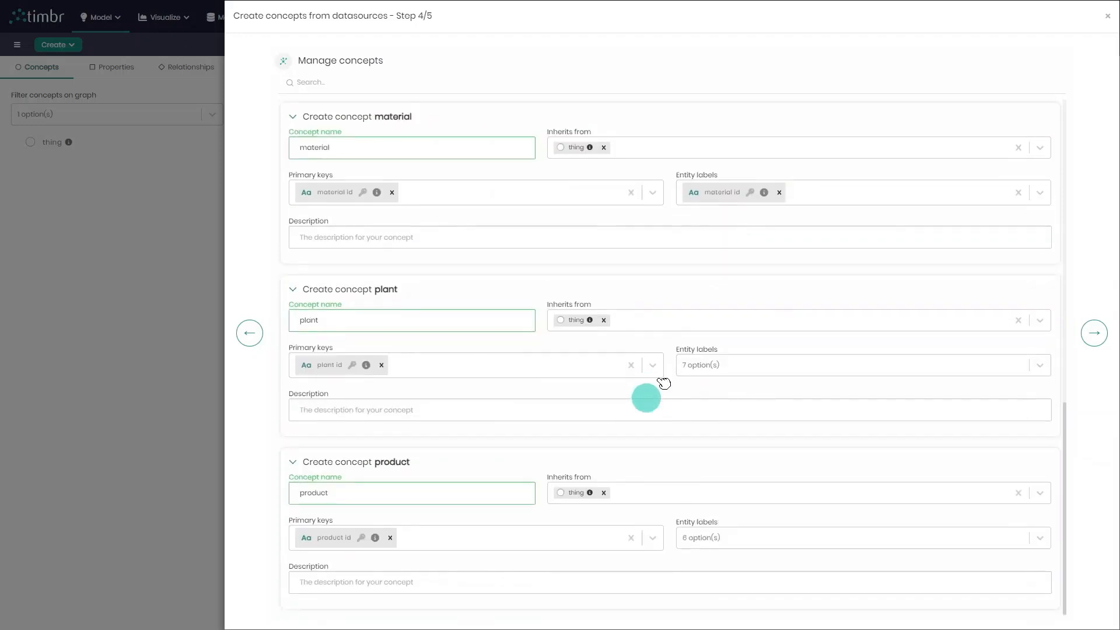
{"action": "left_click", "coordinate": [756, 365]}
{"action": "left_click", "coordinate": [782, 423]}
{"action": "left_click", "coordinate": [621, 434]}
Step: Set product name as the product concept's entity label and continue to the final validation and execution stage
{"action": "left_click", "coordinate": [771, 537]}
{"action": "scroll", "coordinate": [775, 462], "scroll_direction": "down", "scroll_amount": 2}
{"action": "left_click", "coordinate": [771, 498]}
{"action": "left_click", "coordinate": [631, 554]}
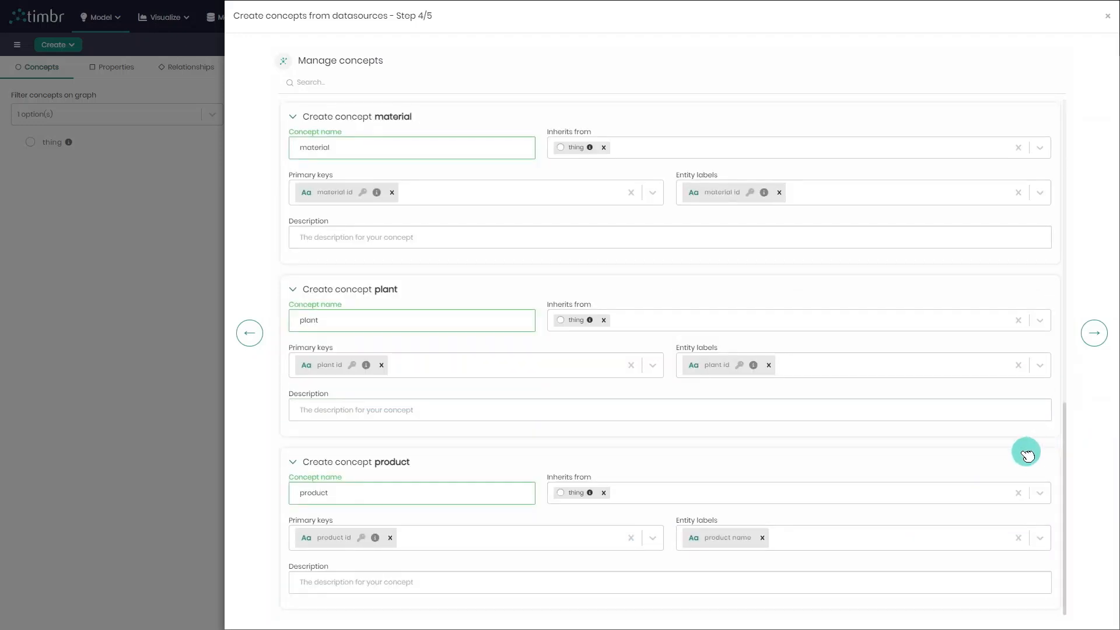
{"action": "left_click", "coordinate": [1093, 335]}
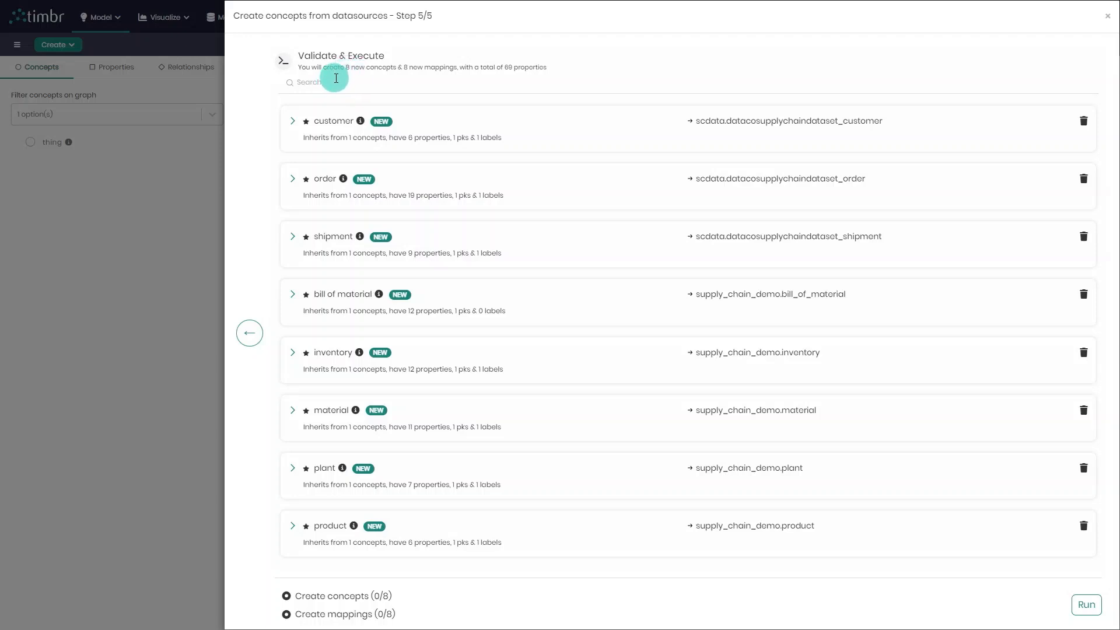
Step: Review the customer concept's keys, label and properties, then execute the creation of all concepts and mappings and close the wizard
{"action": "left_click", "coordinate": [292, 120]}
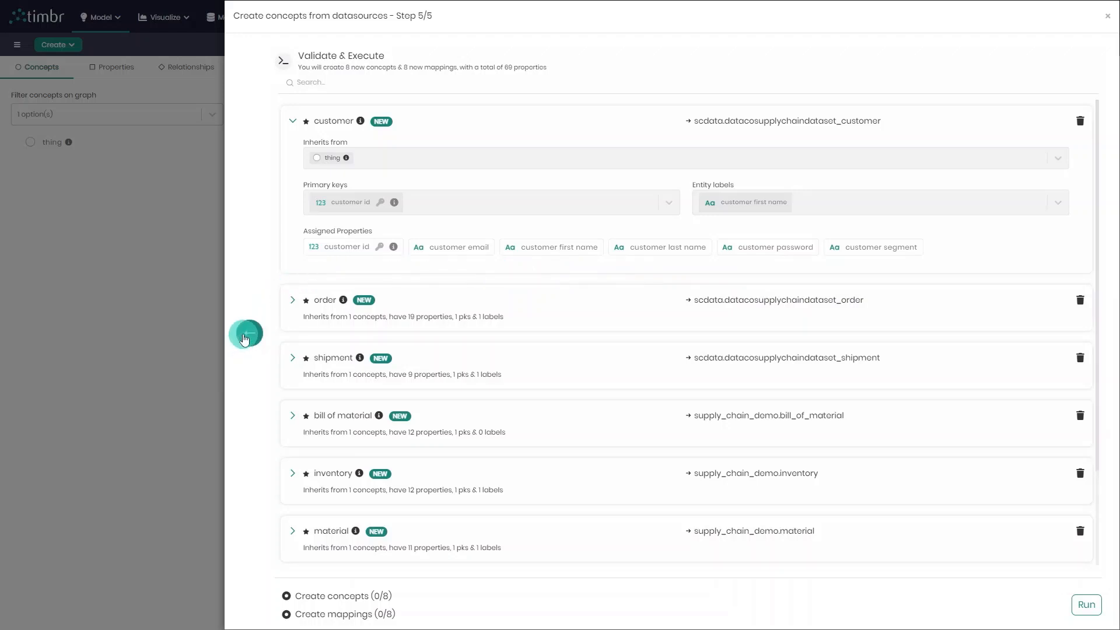
{"action": "left_click", "coordinate": [290, 123]}
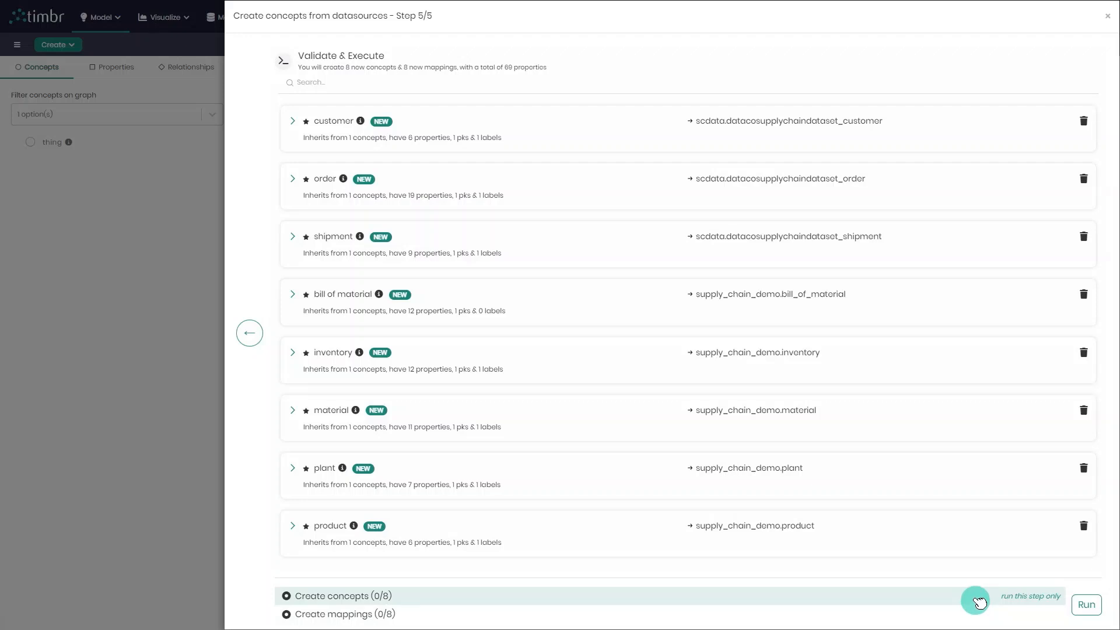
{"action": "left_click", "coordinate": [1087, 607]}
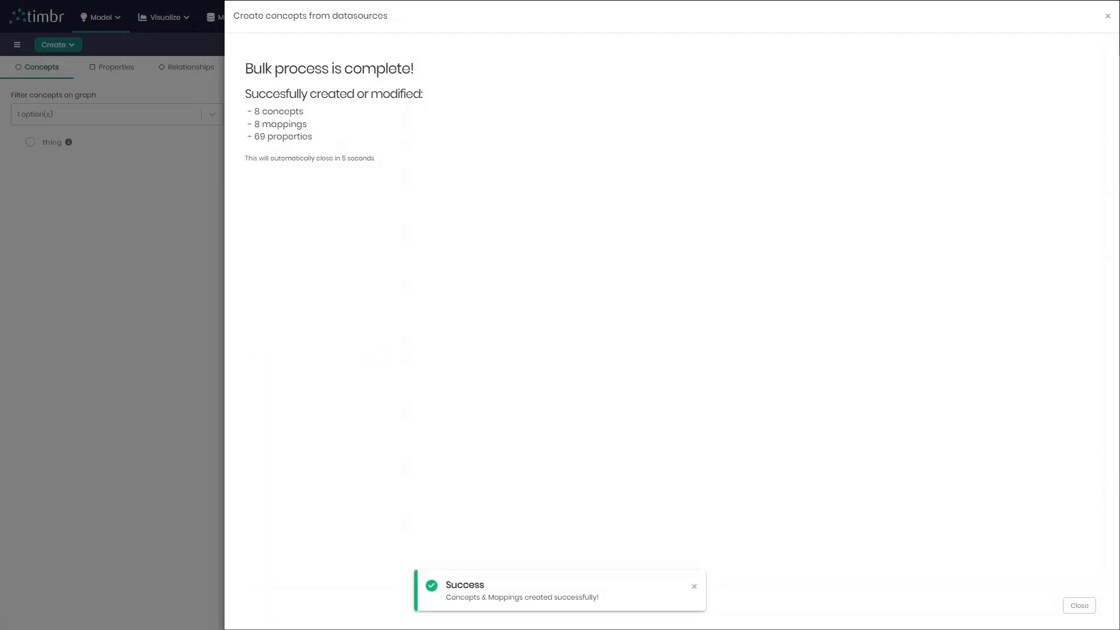
{"action": "left_click", "coordinate": [1079, 605]}
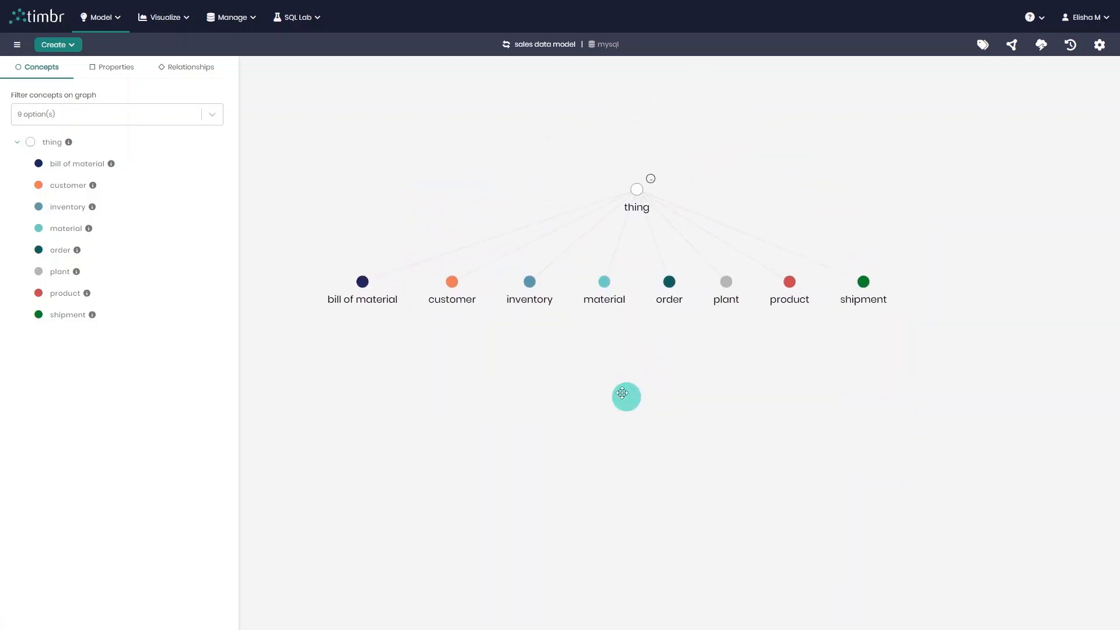
Step: Inspect the order concept's properties and browse its sample data across rows and columns, then close its details
{"action": "left_click", "coordinate": [669, 282]}
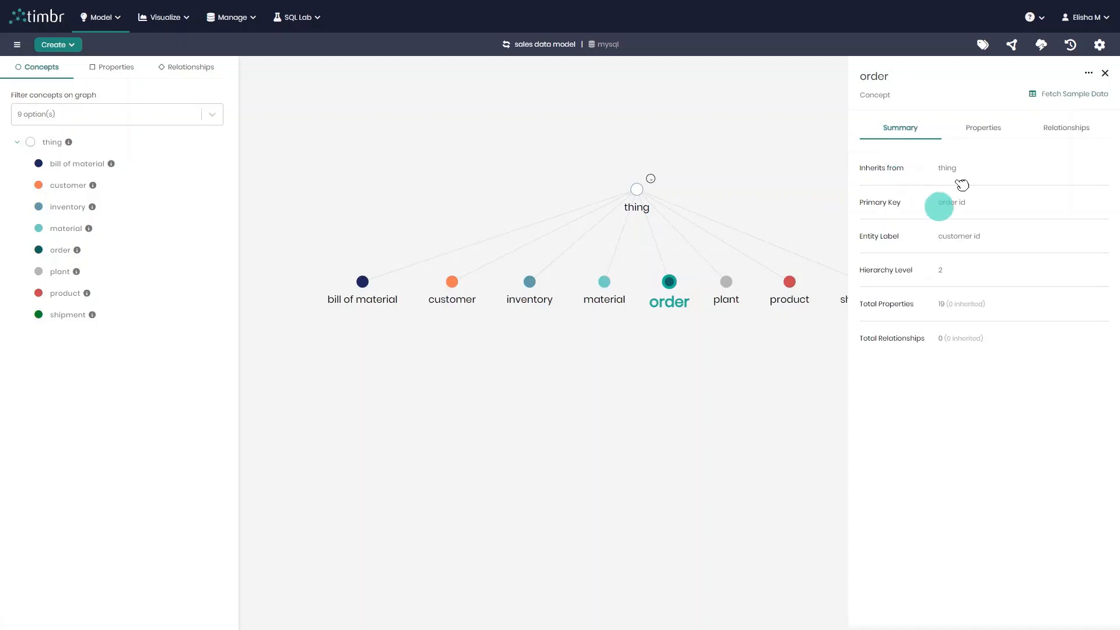
{"action": "left_click", "coordinate": [983, 127]}
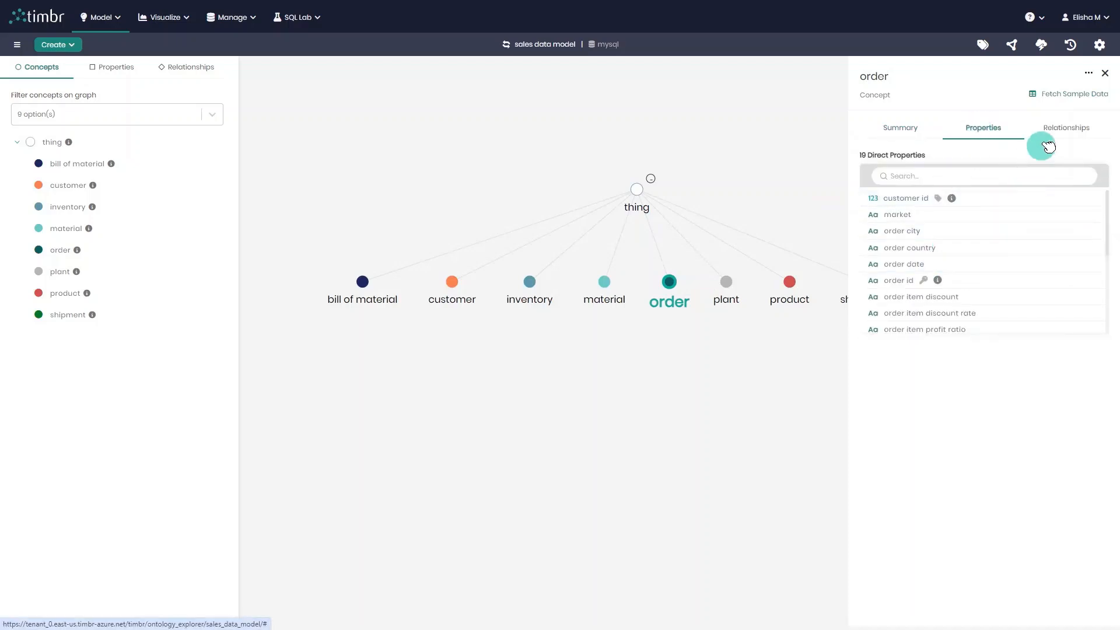
{"action": "left_click", "coordinate": [1045, 99]}
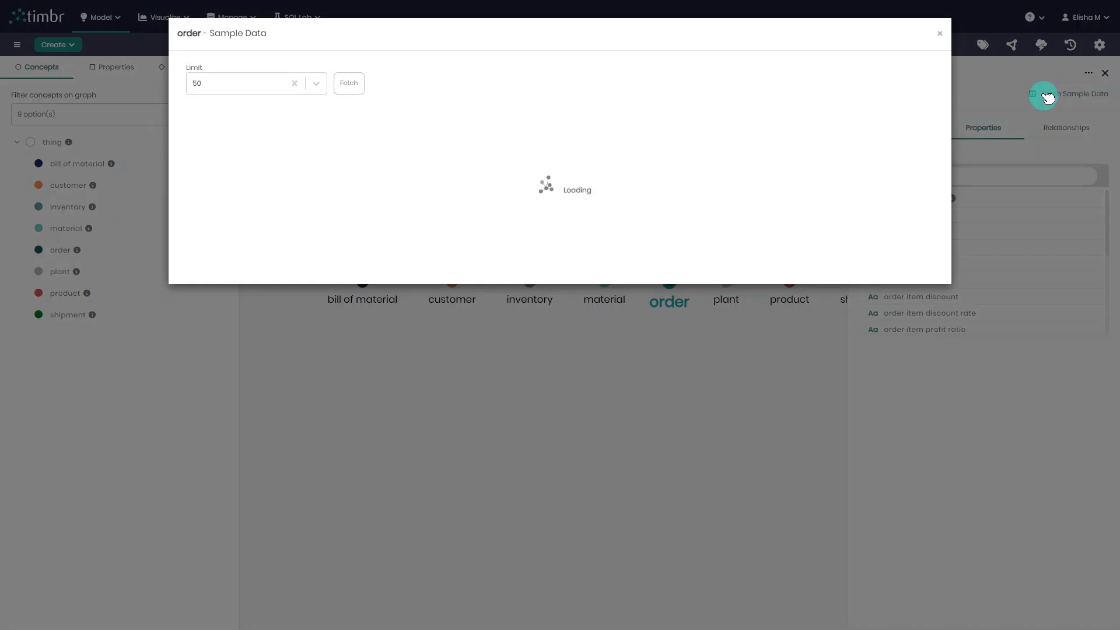
{"action": "scroll", "coordinate": [689, 222], "scroll_direction": "down", "scroll_amount": 3}
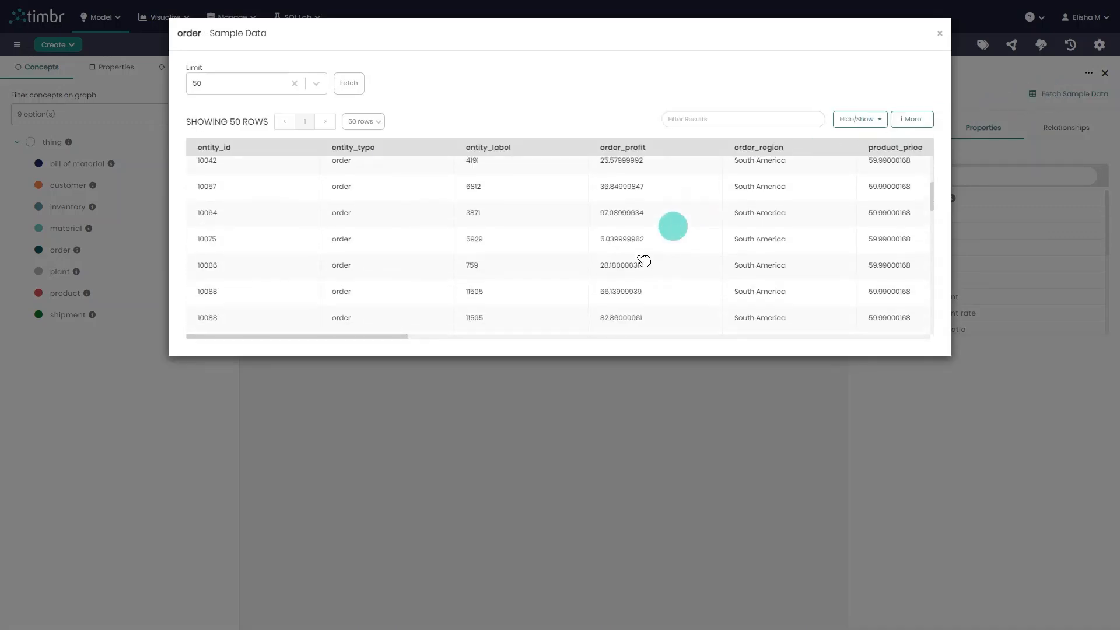
{"action": "left_click_drag", "start_coordinate": [395, 337], "coordinate": [865, 215]}
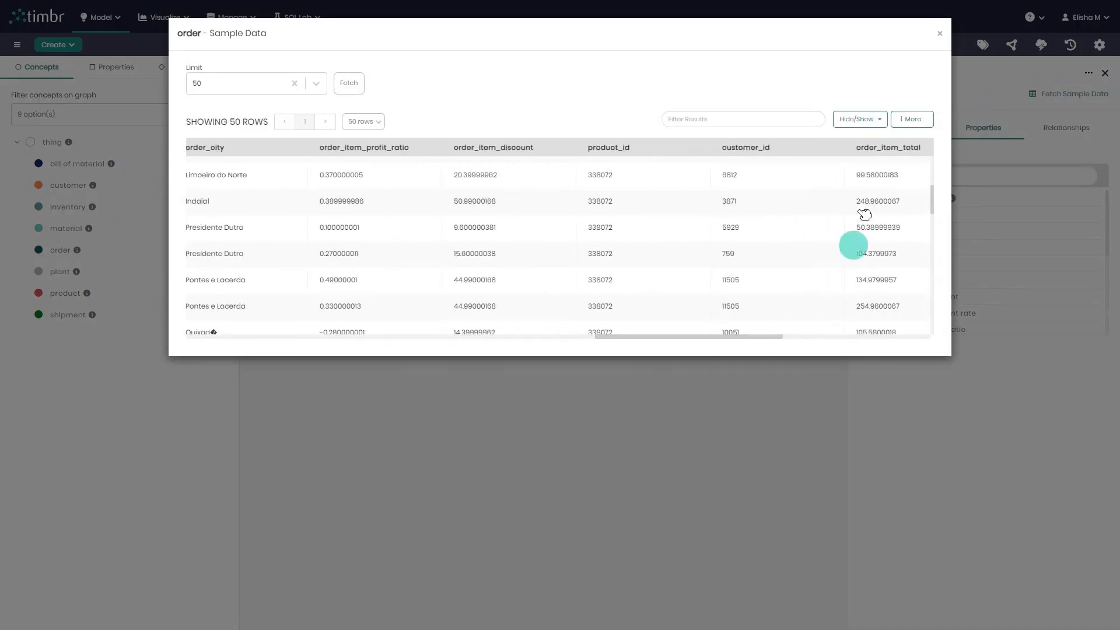
{"action": "left_click", "coordinate": [940, 35]}
{"action": "left_click", "coordinate": [679, 406]}
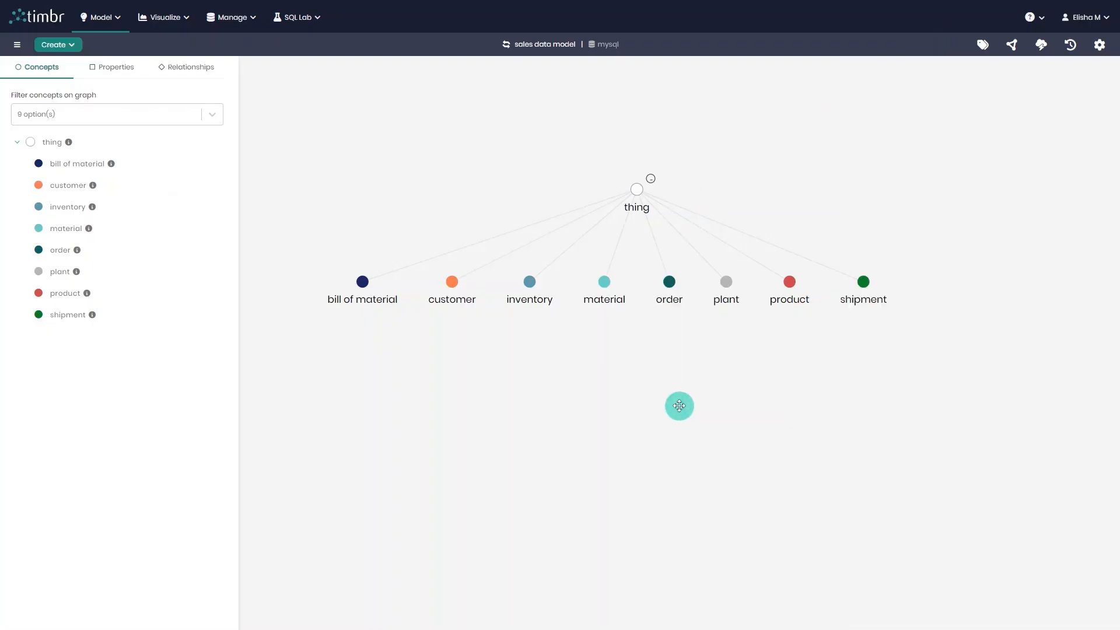